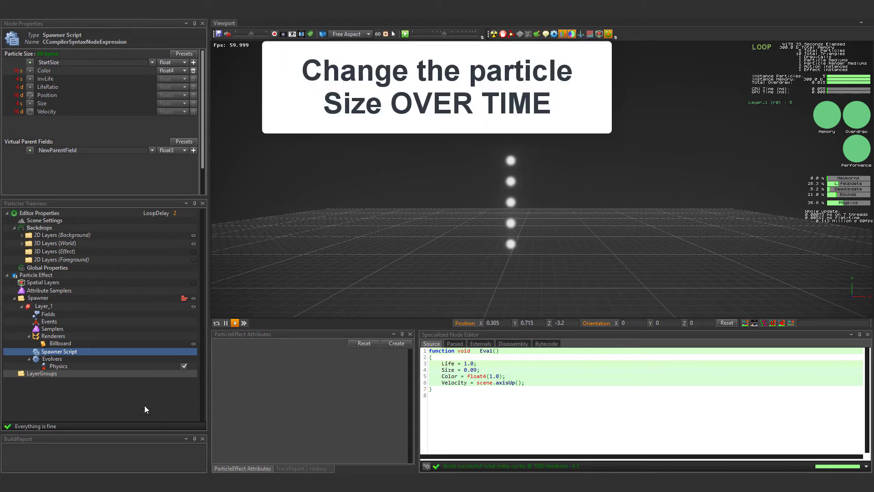
- Add a CParticleEvolver_Field evolver and set its field to Size
{"action": "right_click", "coordinate": [69, 359]}
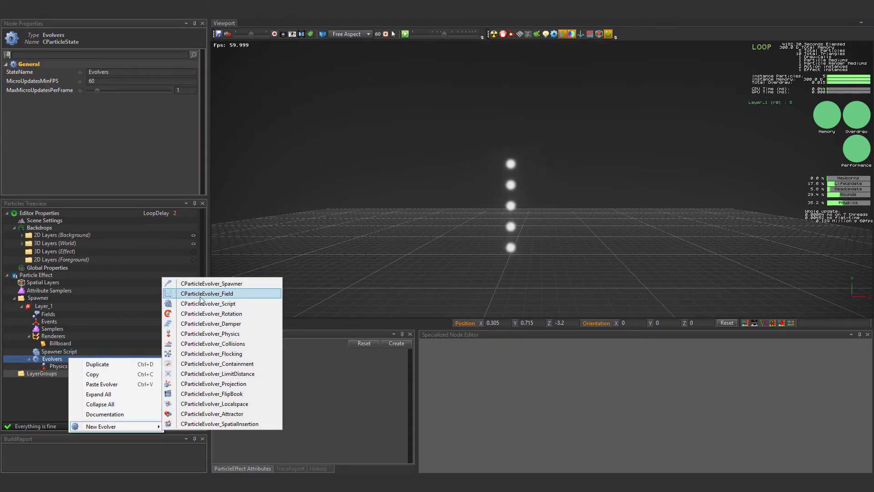
{"action": "left_click", "coordinate": [202, 294]}
{"action": "left_click", "coordinate": [157, 374]}
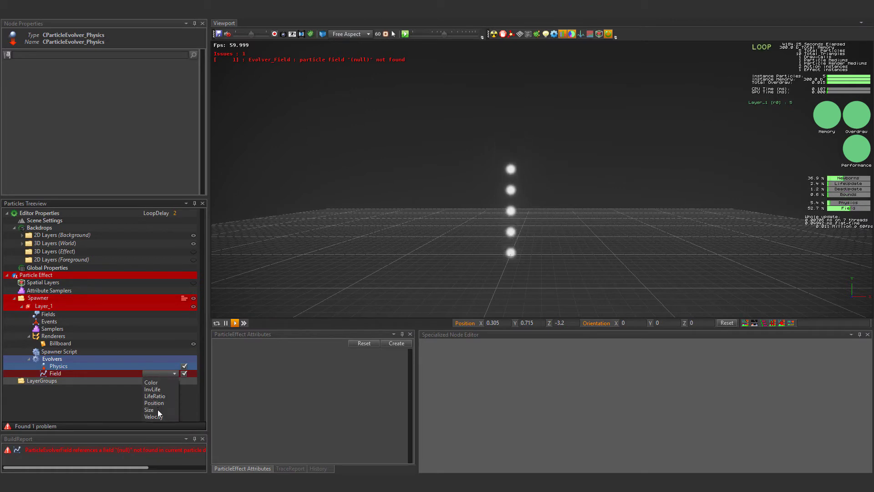
{"action": "left_click", "coordinate": [158, 410]}
- Show the field evolver's Size curve and add a key to it
{"action": "left_click", "coordinate": [128, 374]}
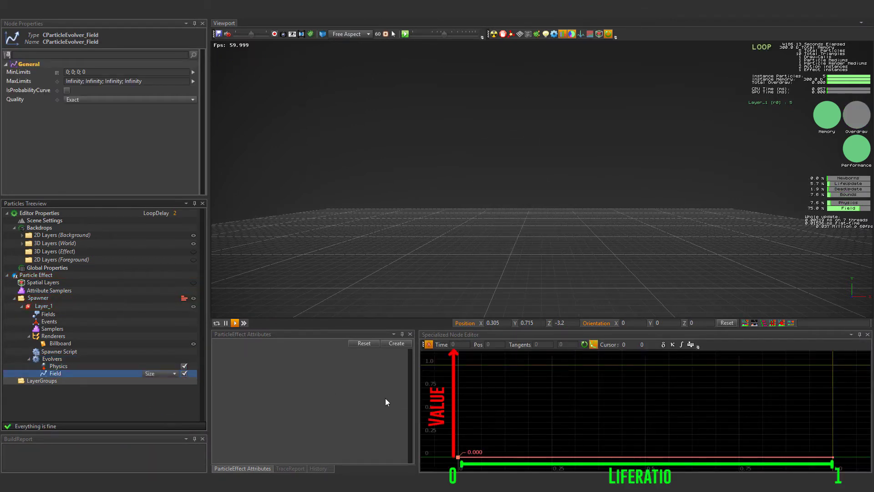
{"action": "left_click", "coordinate": [448, 438]}
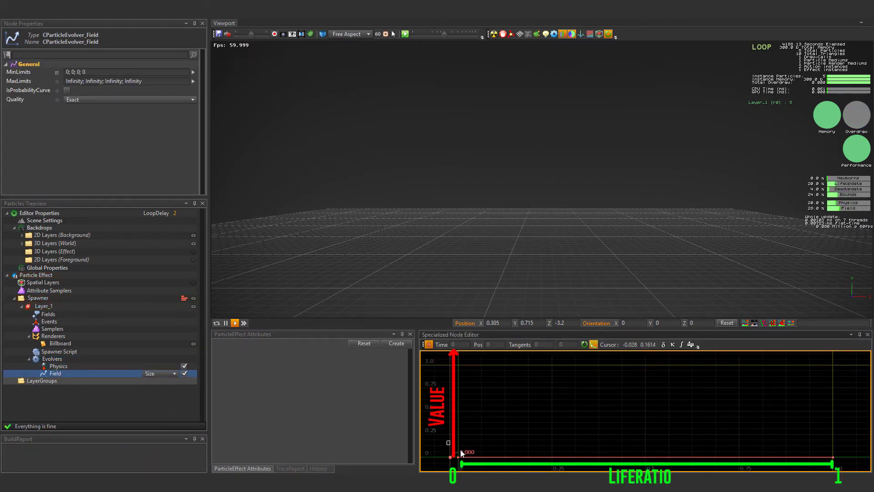
{"action": "left_click", "coordinate": [468, 457]}
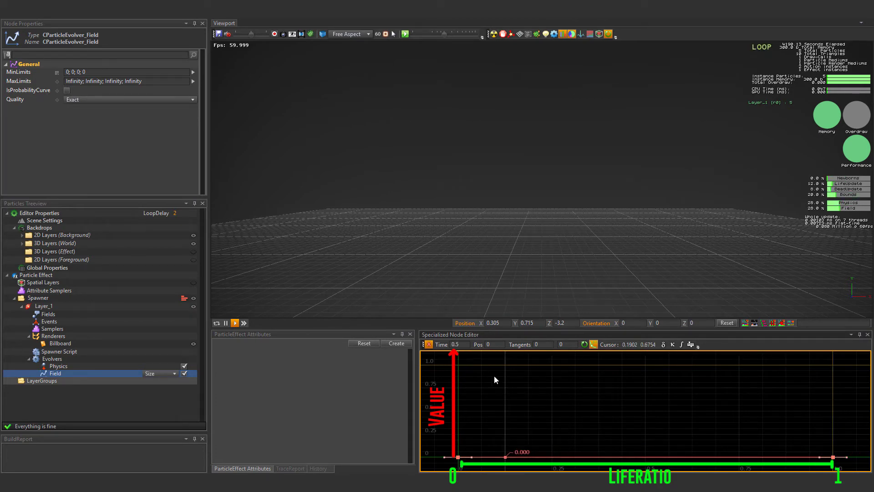
- Move the Size curve keys so the curve slopes from 0.09 through 0.045 to 0
{"action": "mouse_move", "coordinate": [455, 360]}
{"action": "left_mouse_down"}
{"action": "mouse_move", "coordinate": [463, 462]}
{"action": "mouse_move", "coordinate": [423, 470]}
{"action": "left_mouse_up"}
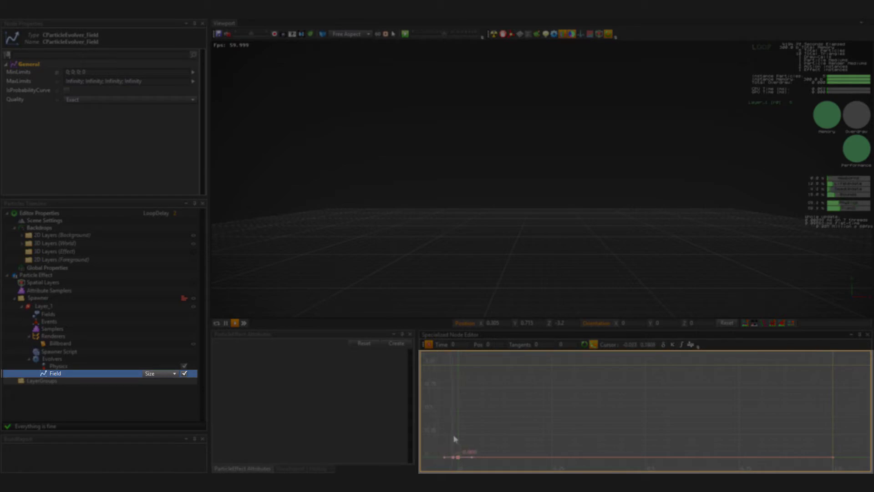
{"action": "left_click_drag", "start_coordinate": [450, 438], "coordinate": [463, 461]}
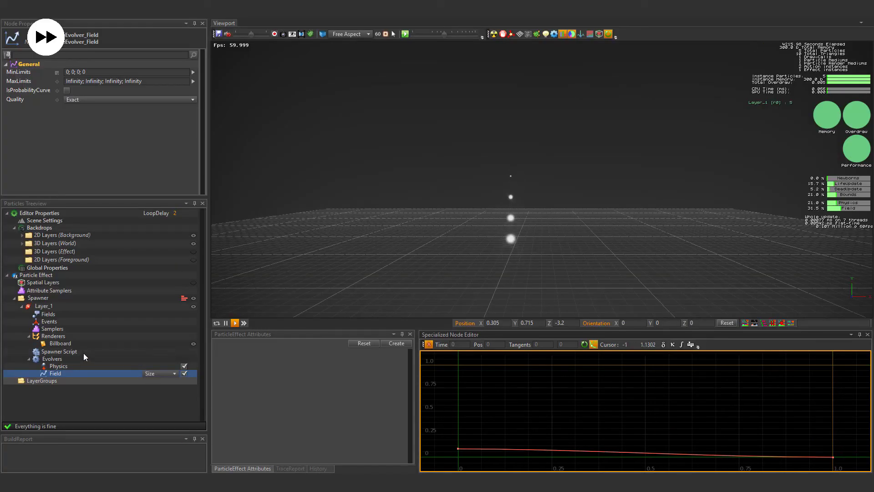
- Change the spawner script's line 4 to read StartSize = 0.09;
{"action": "left_click", "coordinate": [84, 352]}
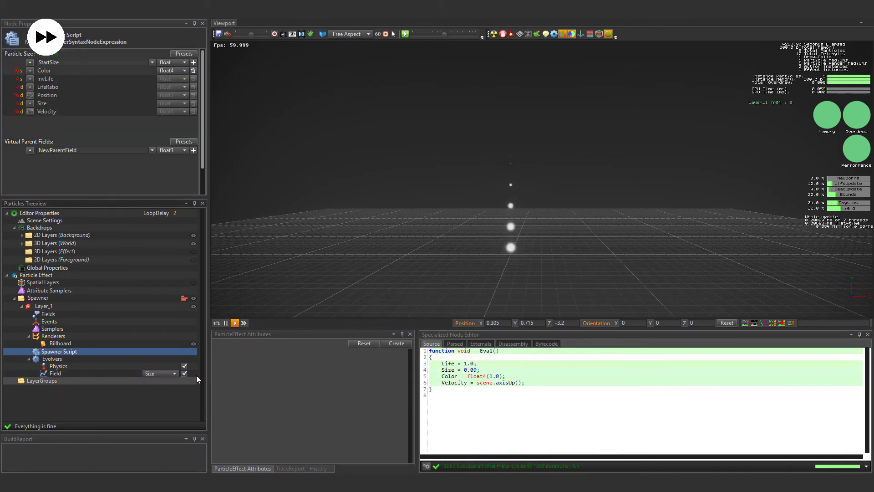
{"action": "left_click", "coordinate": [449, 370]}
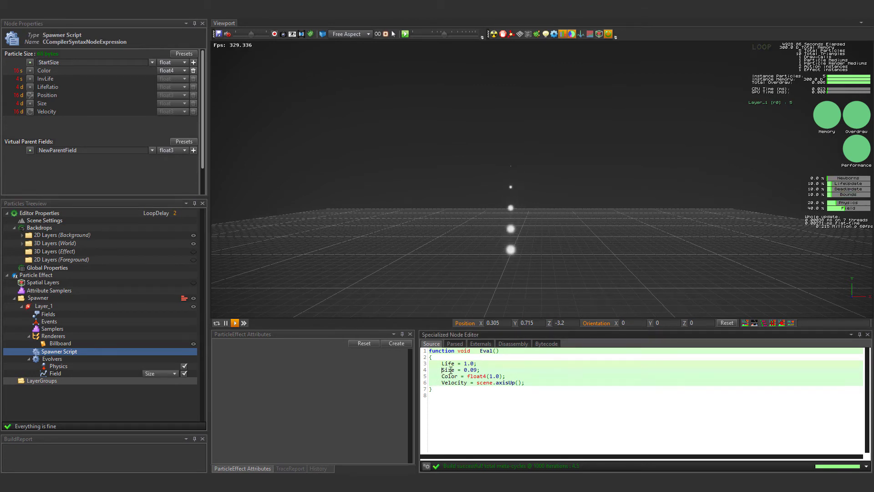
{"action": "type", "text": "tStart"}
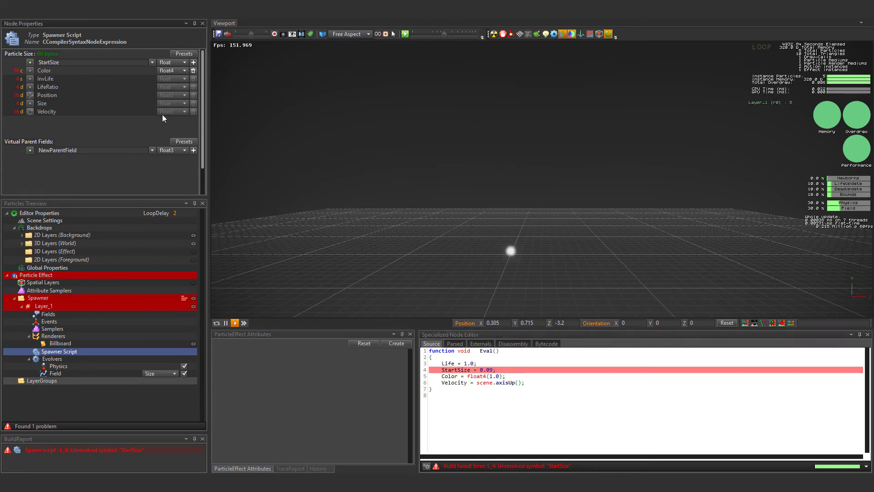
- Add a CParticleEvolver_Script evolver whose Eval() sets Size = Size*StartSize;
{"action": "left_click", "coordinate": [78, 362]}
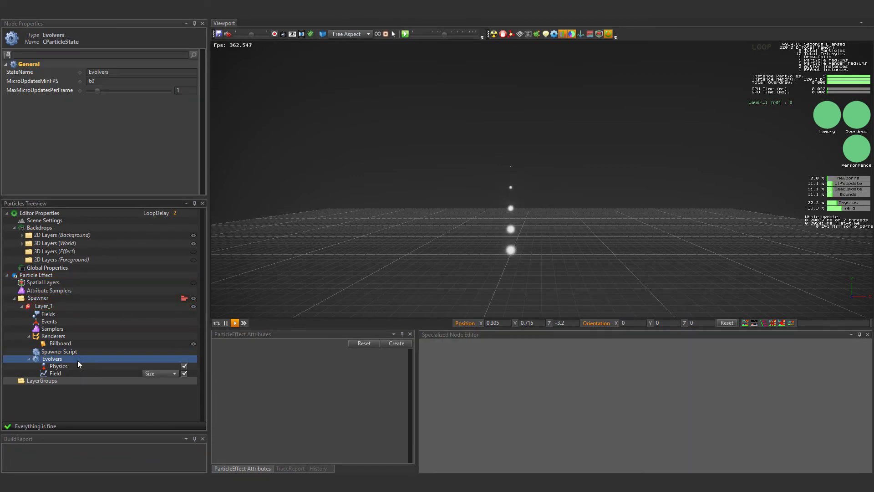
{"action": "right_click", "coordinate": [78, 360]}
{"action": "mouse_move", "coordinate": [110, 429]}
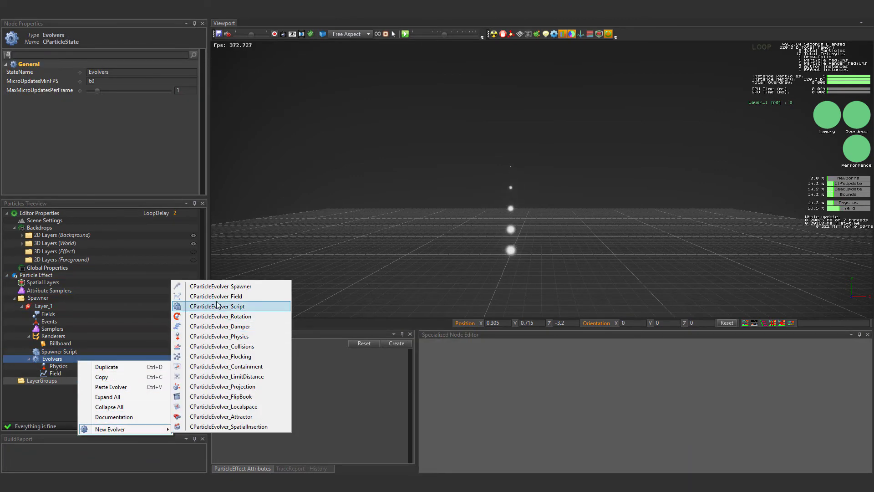
{"action": "left_click", "coordinate": [217, 305]}
{"action": "left_click", "coordinate": [63, 380]}
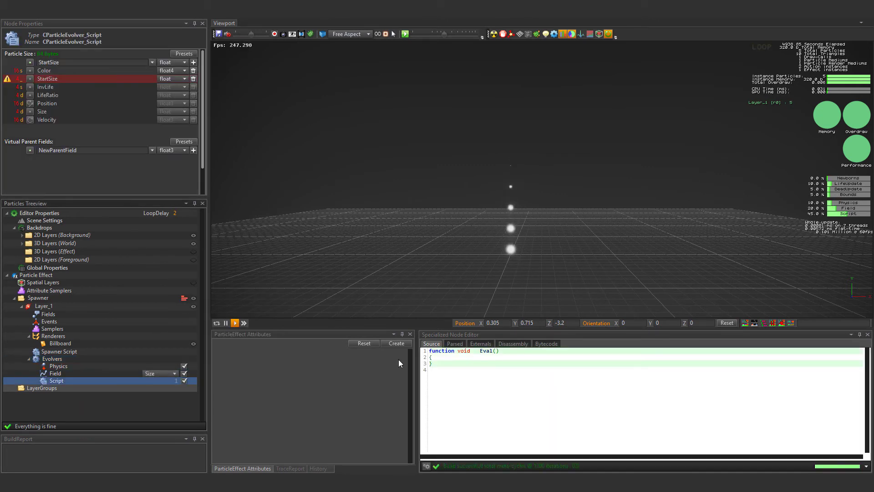
{"action": "left_click", "coordinate": [436, 357]}
{"action": "key", "text": "Return"}
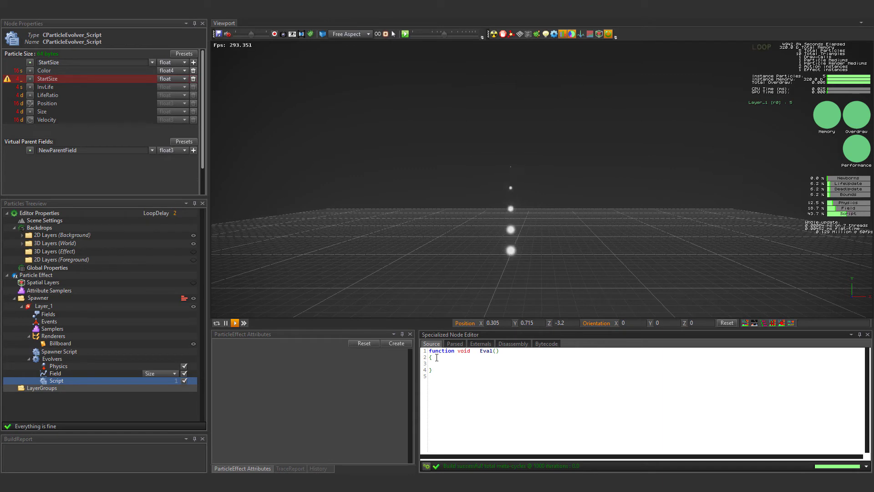
{"action": "type", "text": "Size"}
{"action": "type", "text": " = Size*StartSize;"}
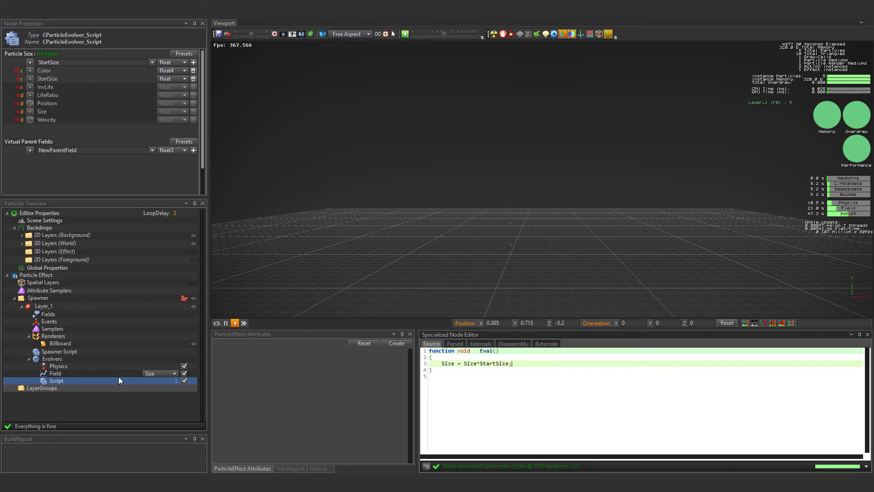
- Set the starting key of the Field evolver's Size curve to 1
{"action": "left_click", "coordinate": [113, 373]}
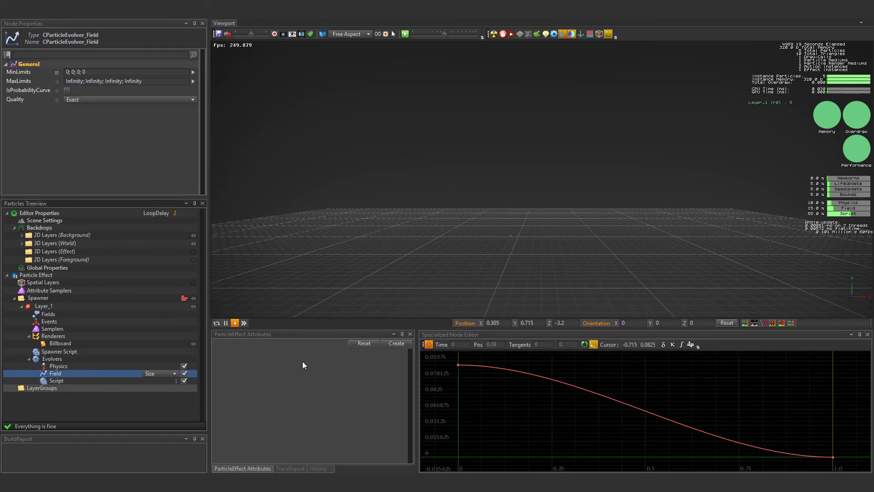
{"action": "left_click_drag", "start_coordinate": [449, 355], "coordinate": [481, 381]}
{"action": "left_click_drag", "start_coordinate": [477, 346], "coordinate": [481, 346]}
{"action": "type", "text": "1"}
{"action": "key", "text": "Return"}
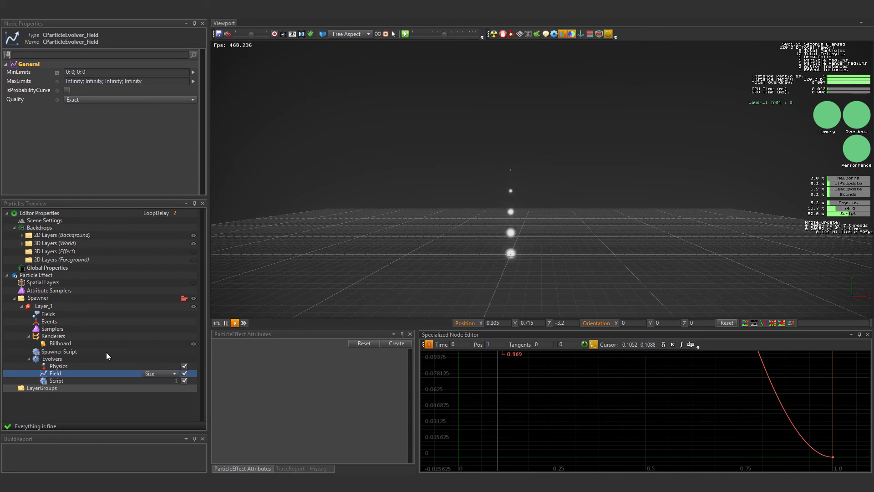
- Make the spawner script's line 4 read StartSize = 0.09*rand(0.4,1.2)
{"action": "left_click", "coordinate": [106, 351]}
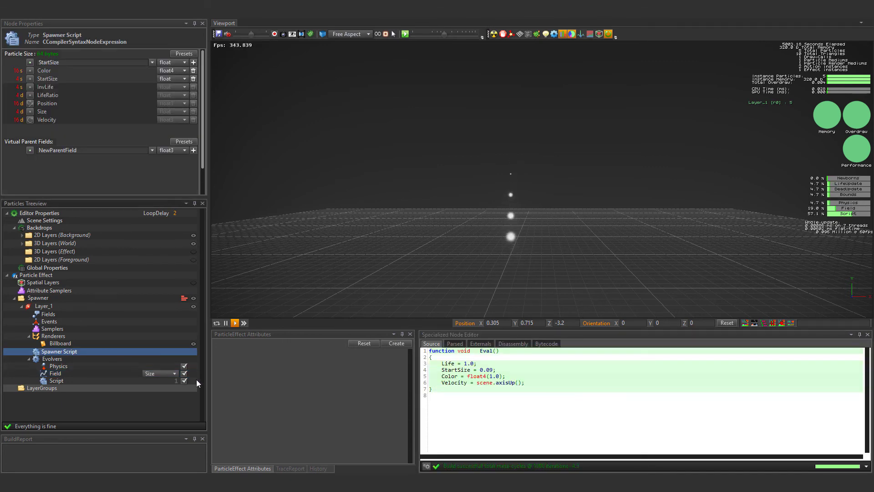
{"action": "left_click", "coordinate": [497, 370]}
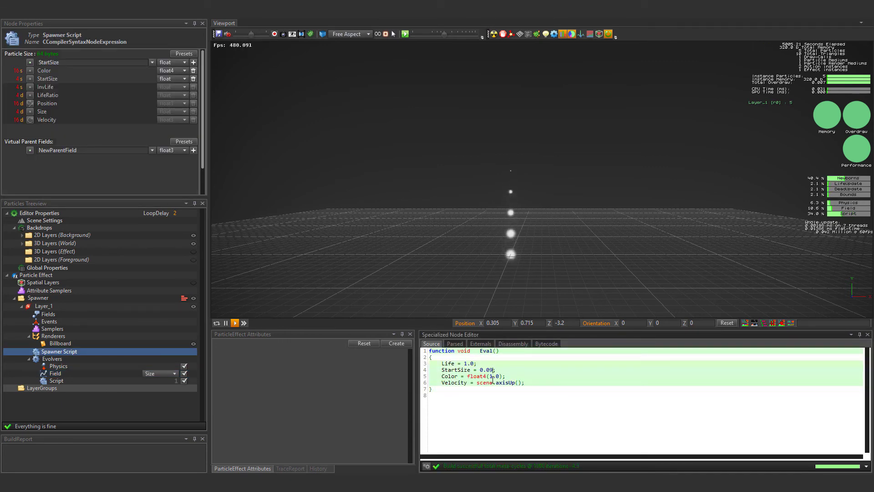
{"action": "type", "text": "*rand("}
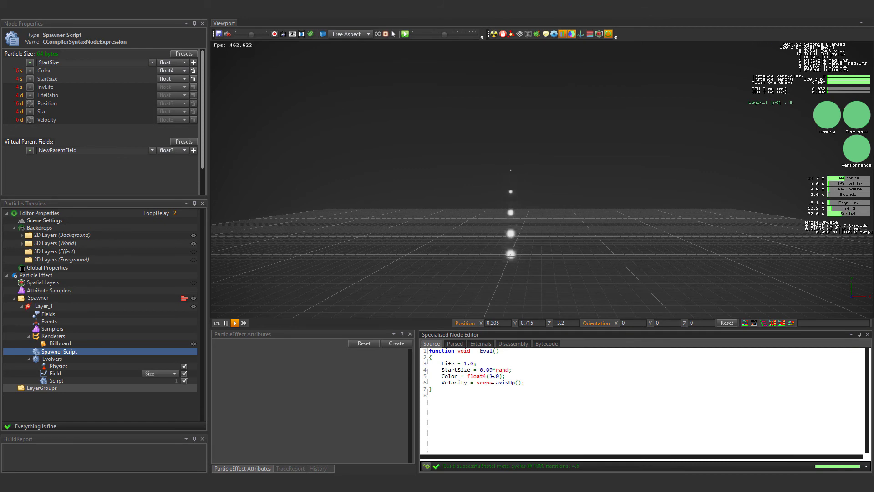
{"action": "type", "text": "0.4,1.2"}
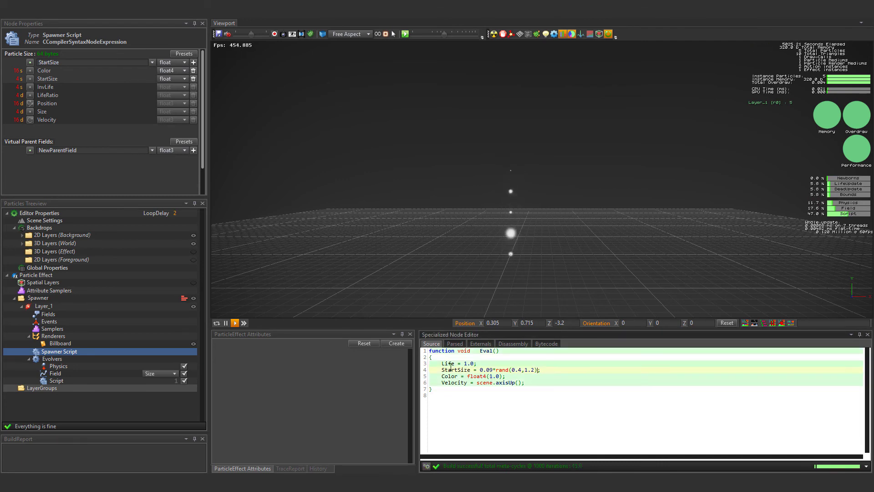
- Create a ParticleSize attribute (range 0–2), multiply StartSize by it, and set it to 2
{"action": "left_click", "coordinate": [400, 347]}
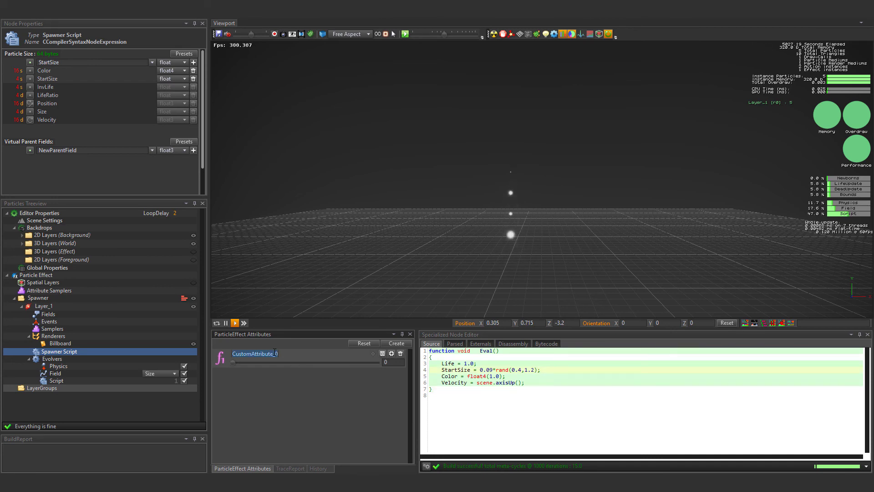
{"action": "type", "text": "Part"}
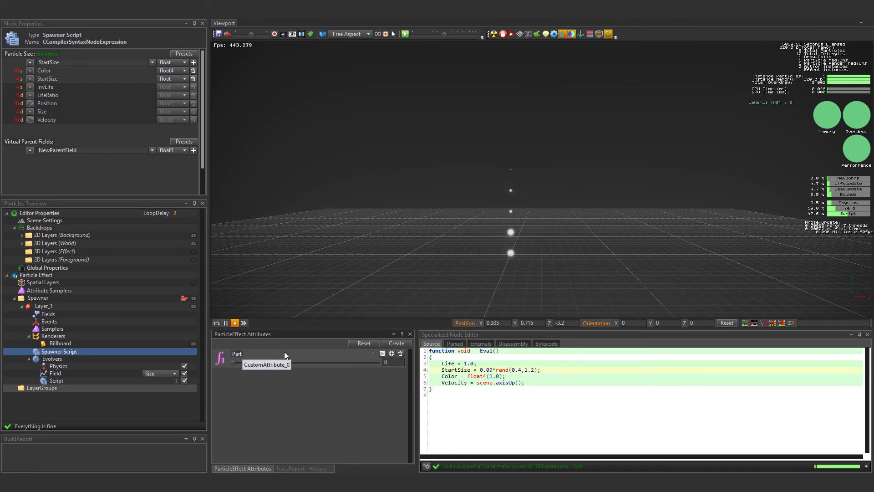
{"action": "type", "text": "icleSize"}
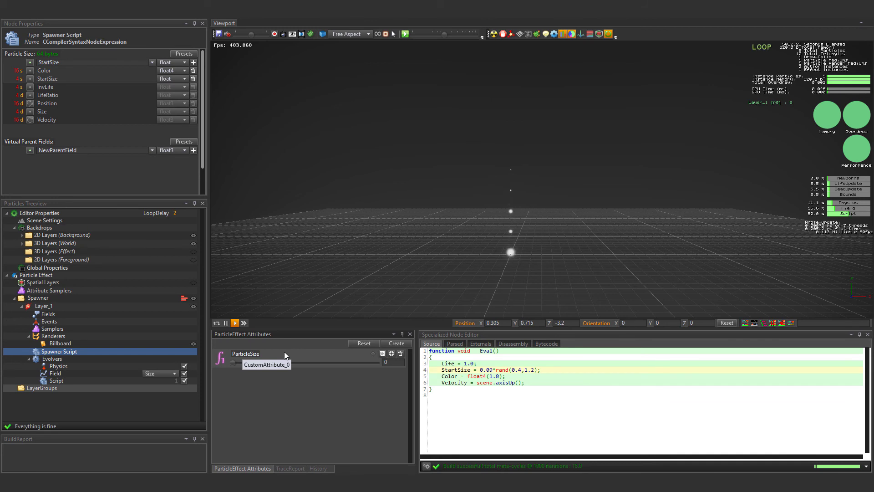
{"action": "key", "text": "Return"}
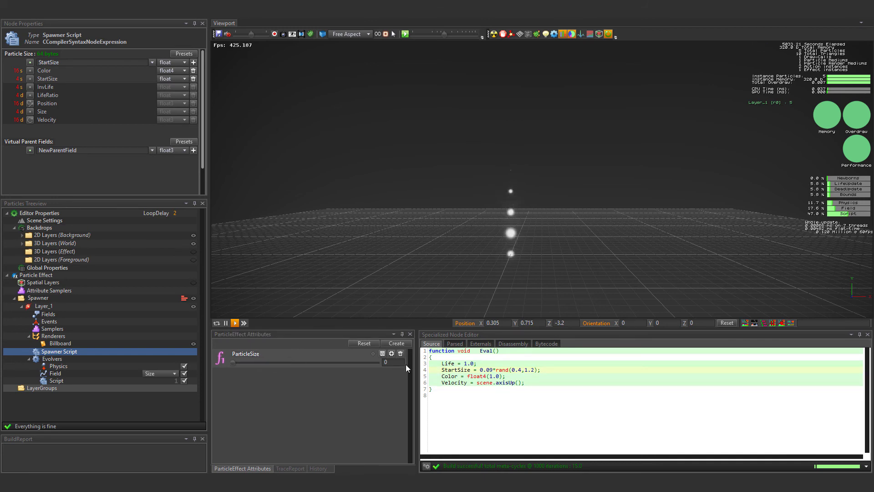
{"action": "left_click", "coordinate": [390, 354]}
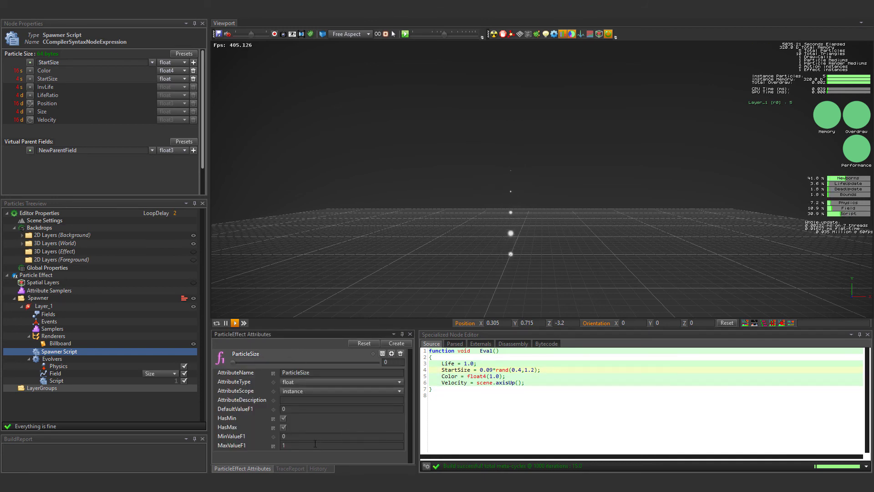
{"action": "left_click", "coordinate": [540, 370]}
{"action": "type", "text": "*ParticleSize"}
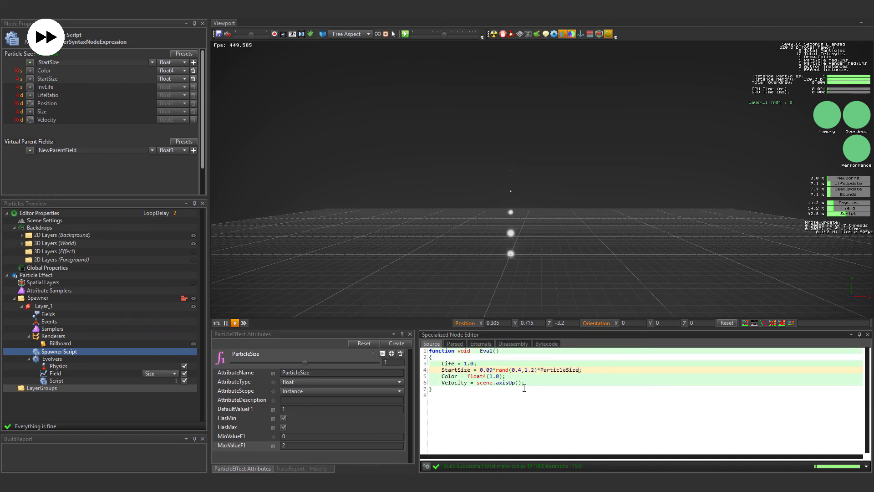
{"action": "mouse_move", "coordinate": [306, 363]}
{"action": "left_mouse_down"}
{"action": "mouse_move", "coordinate": [396, 362]}
{"action": "mouse_move", "coordinate": [383, 366]}
{"action": "left_mouse_up"}
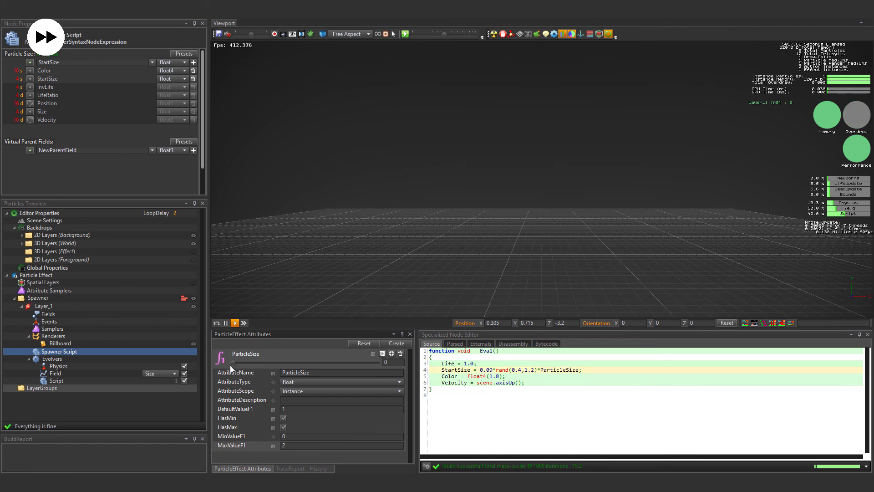